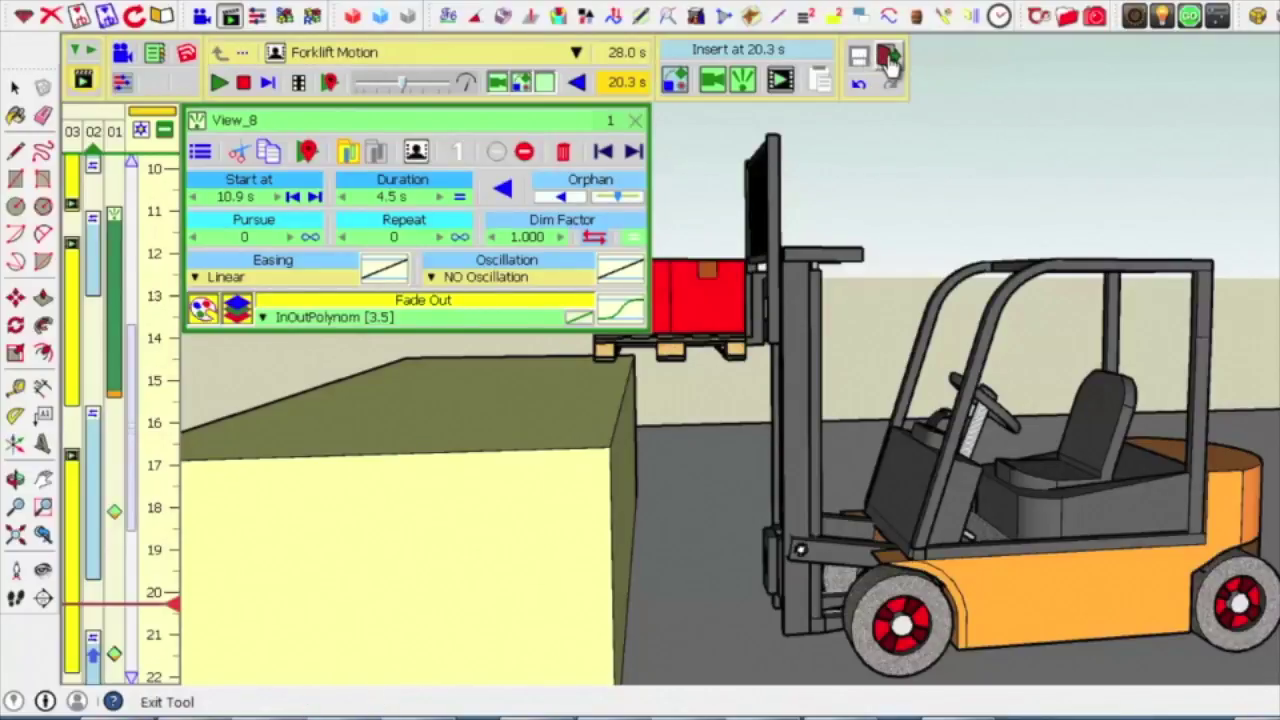
# - Exit the animation editor and open the Forklift Motion clip in Animator Player Mode
pyautogui.click(888, 57)
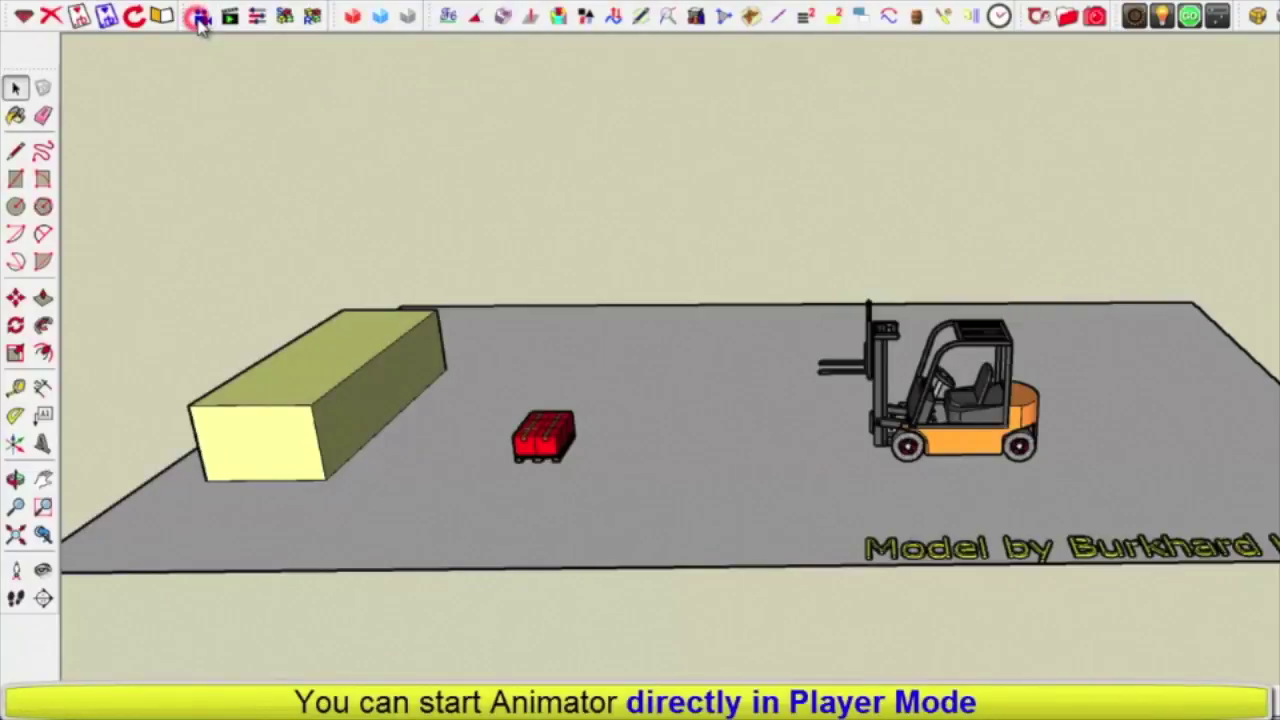
pyautogui.click(200, 18)
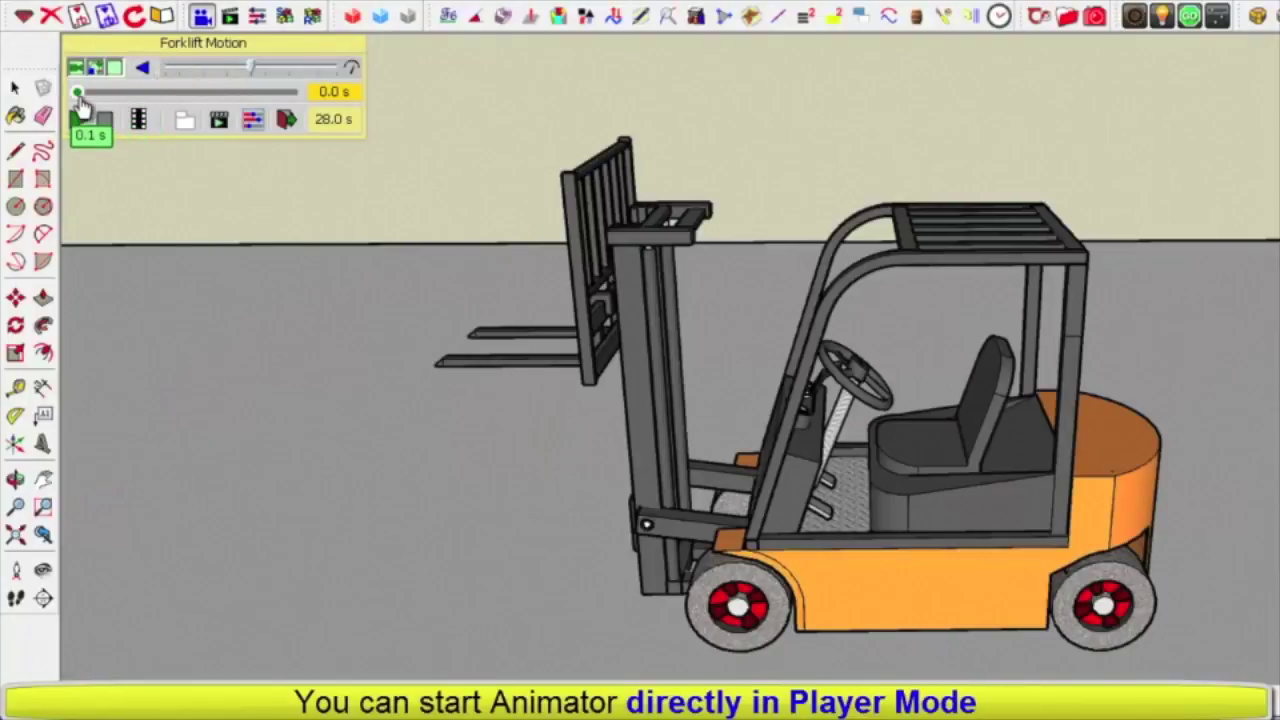
pyautogui.moveTo(79, 92)
pyautogui.mouseDown()
pyautogui.moveTo(164, 97)
pyautogui.moveTo(106, 110)
pyautogui.moveTo(149, 112)
pyautogui.moveTo(77, 115)
pyautogui.mouseUp()
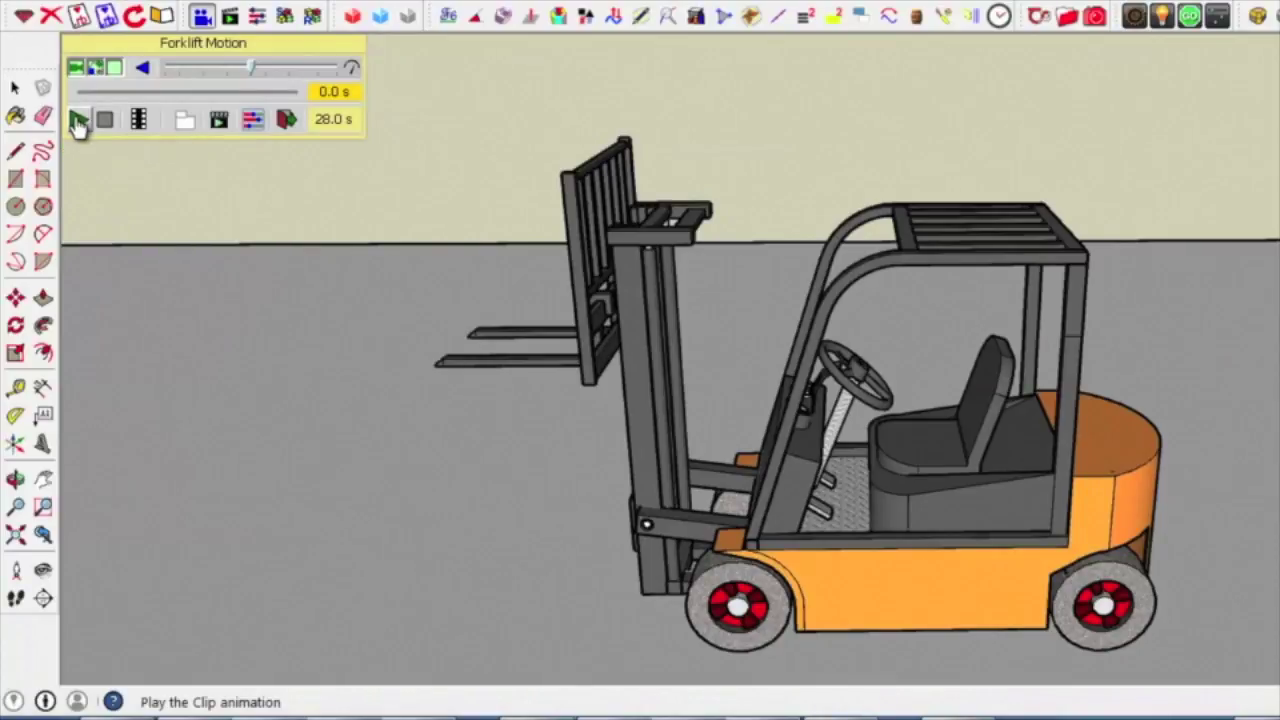
# - Play the Forklift Motion clip from 0.0 s toward its 28.0 s end
pyautogui.click(78, 120)
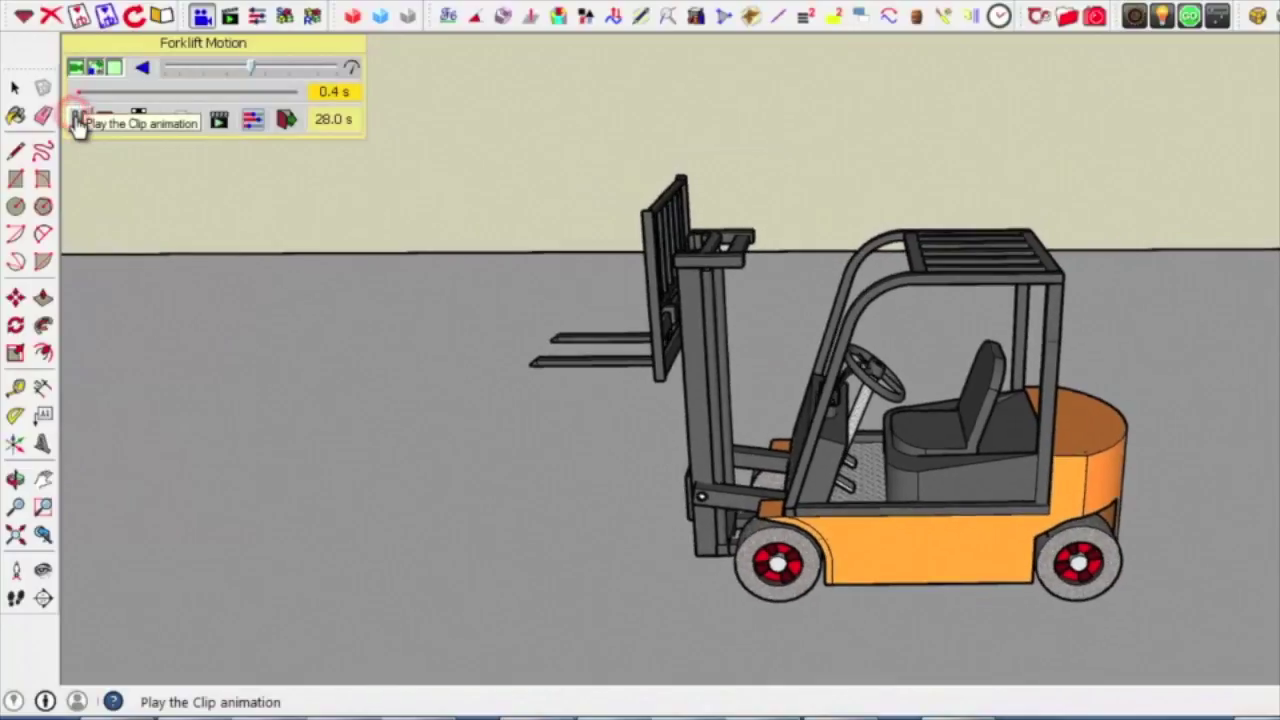